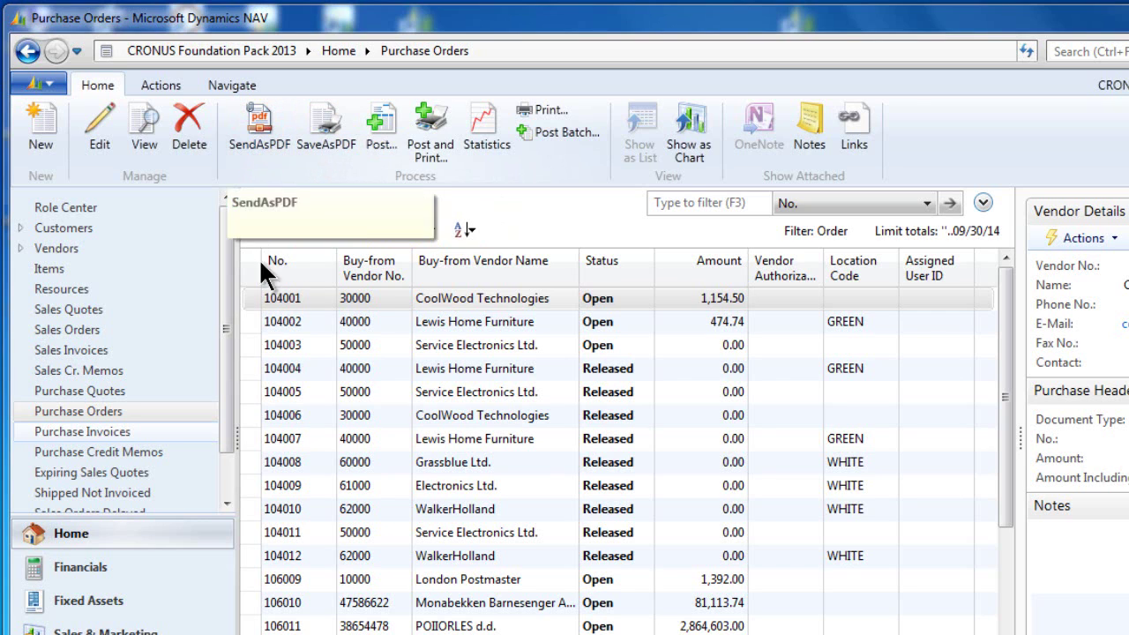
# - Open CoolWood Technologies purchase order 104001 and scroll through its order lines
pyautogui.click(459, 292)
pyautogui.doubleClick(459, 296)
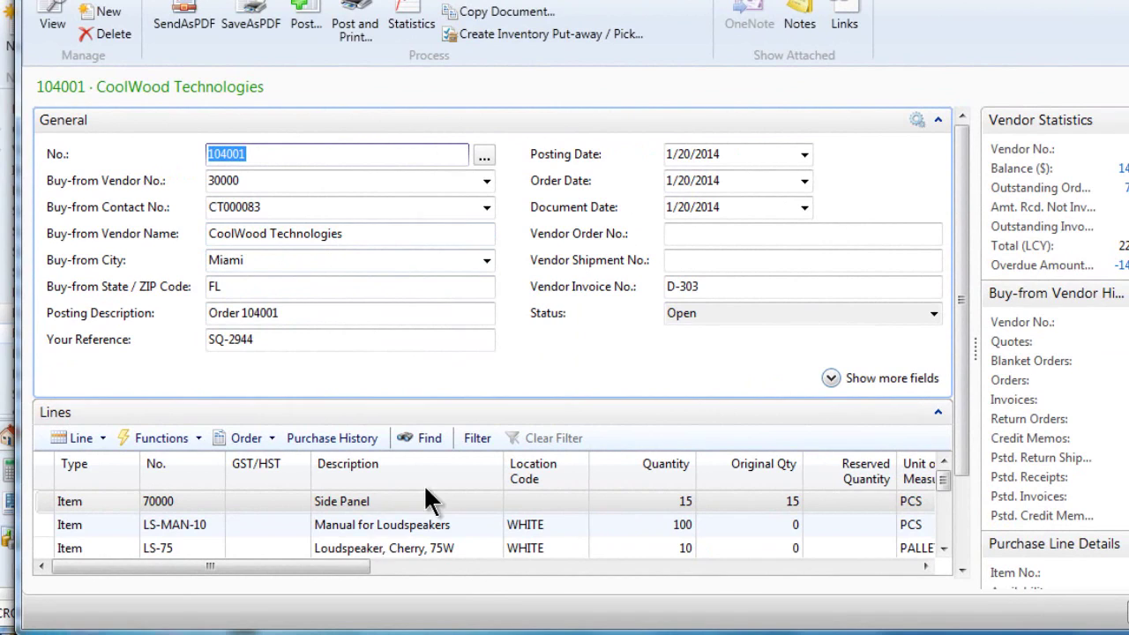
pyautogui.click(941, 542)
pyautogui.click(941, 542)
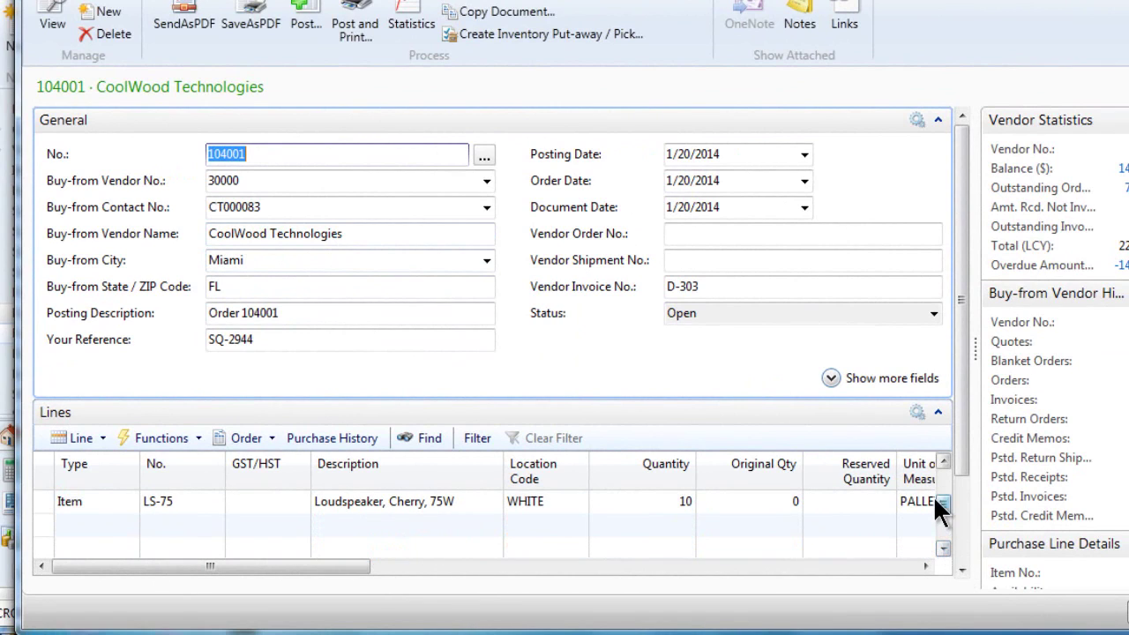
pyautogui.click(940, 460)
pyautogui.click(940, 460)
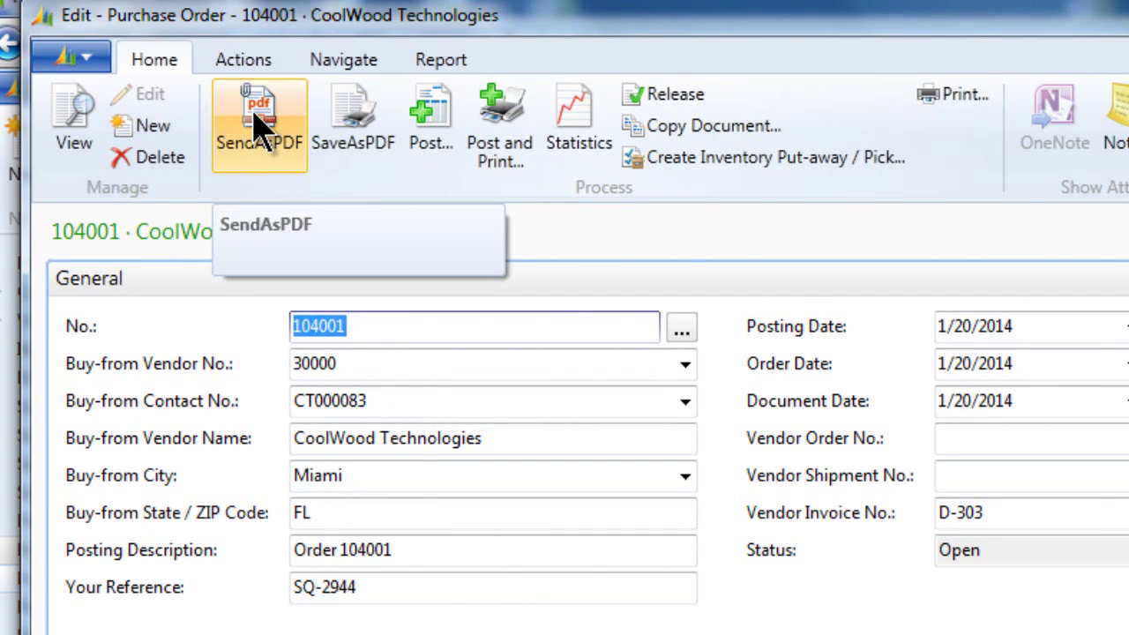
# - Send purchase order 104001 as a PDF email using SendAsPDF
pyautogui.click(259, 124)
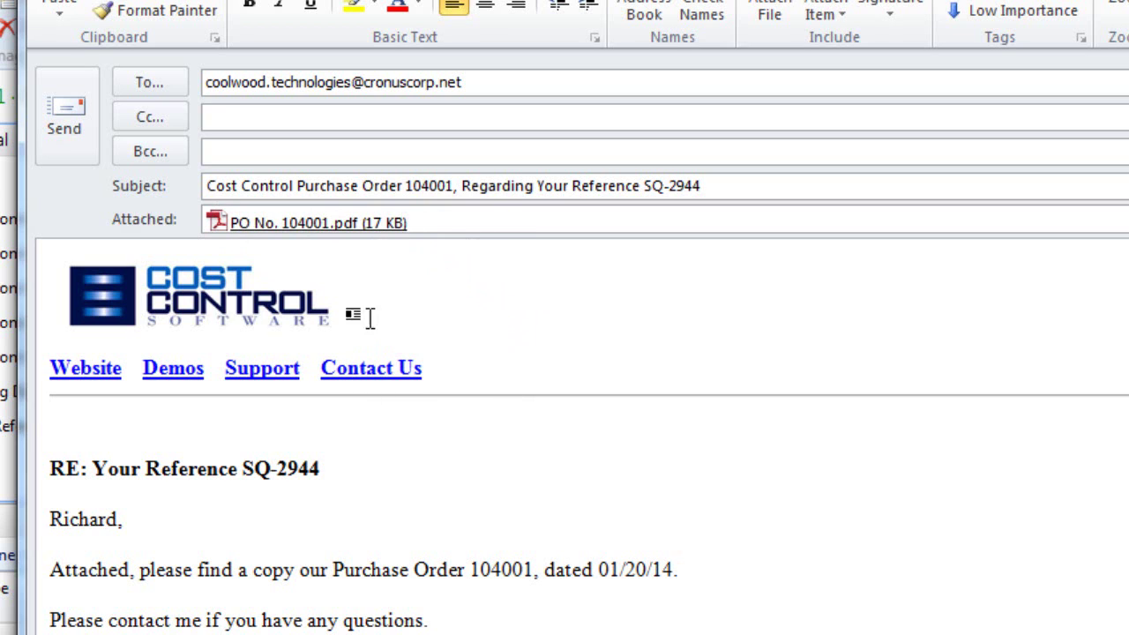
# - Read through the drafted email body, moving the window left over the order card
pyautogui.click(348, 449)
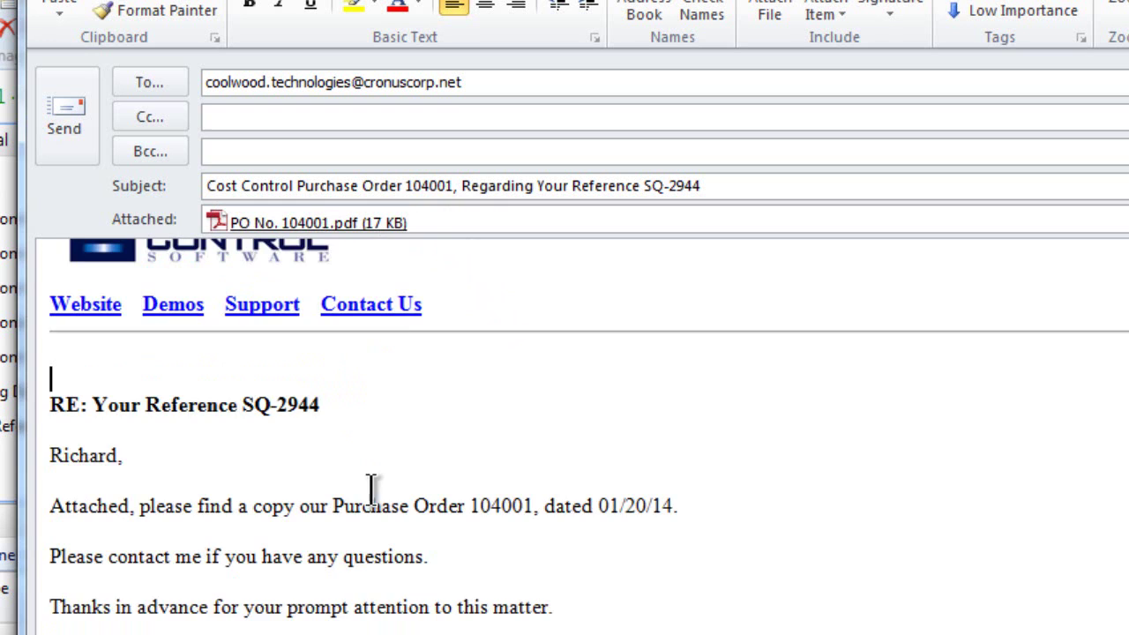
pyautogui.scroll(-1, 366, 490)
pyautogui.scroll(1, 375, 503)
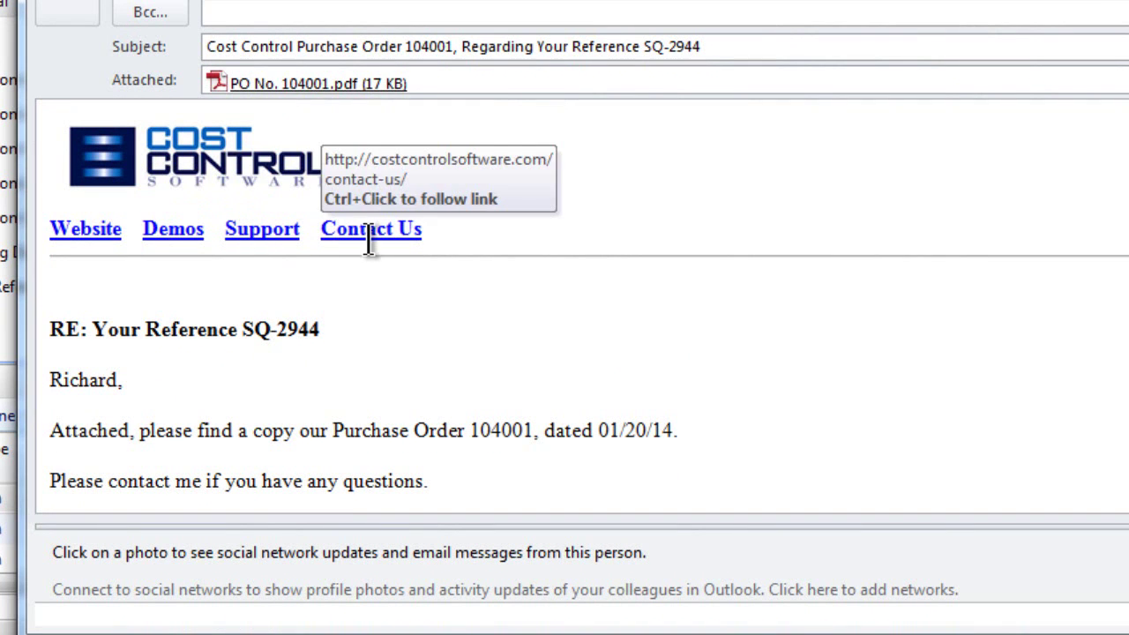
pyautogui.scroll(-1, 391, 346)
pyautogui.scroll(-1, 391, 346)
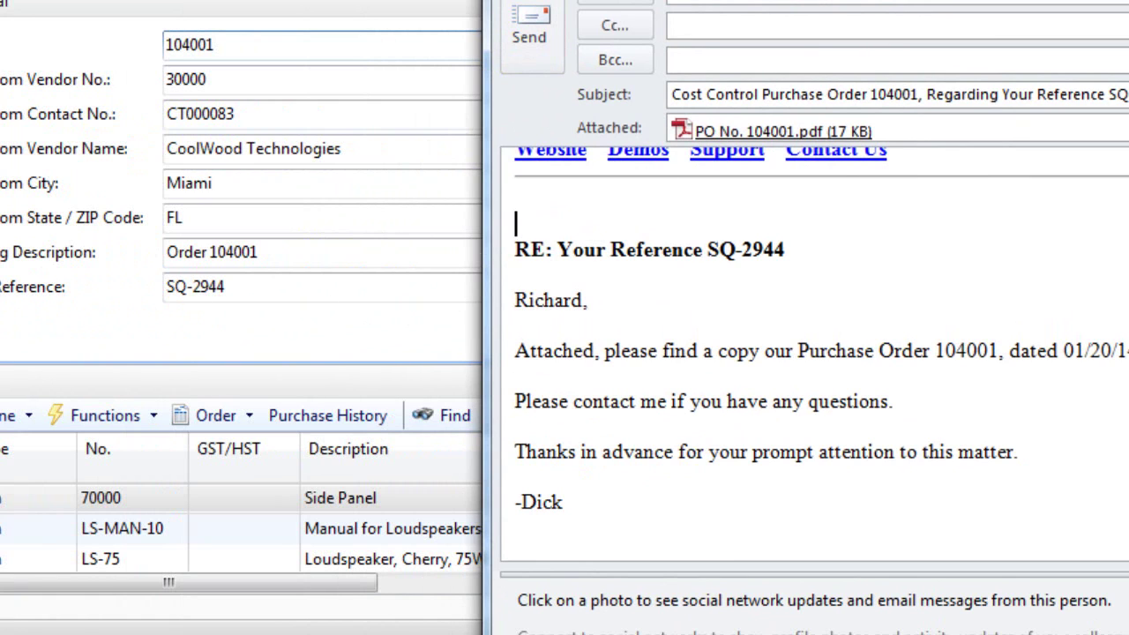
pyautogui.moveTo(670, 1); pyautogui.dragTo(268, 0)
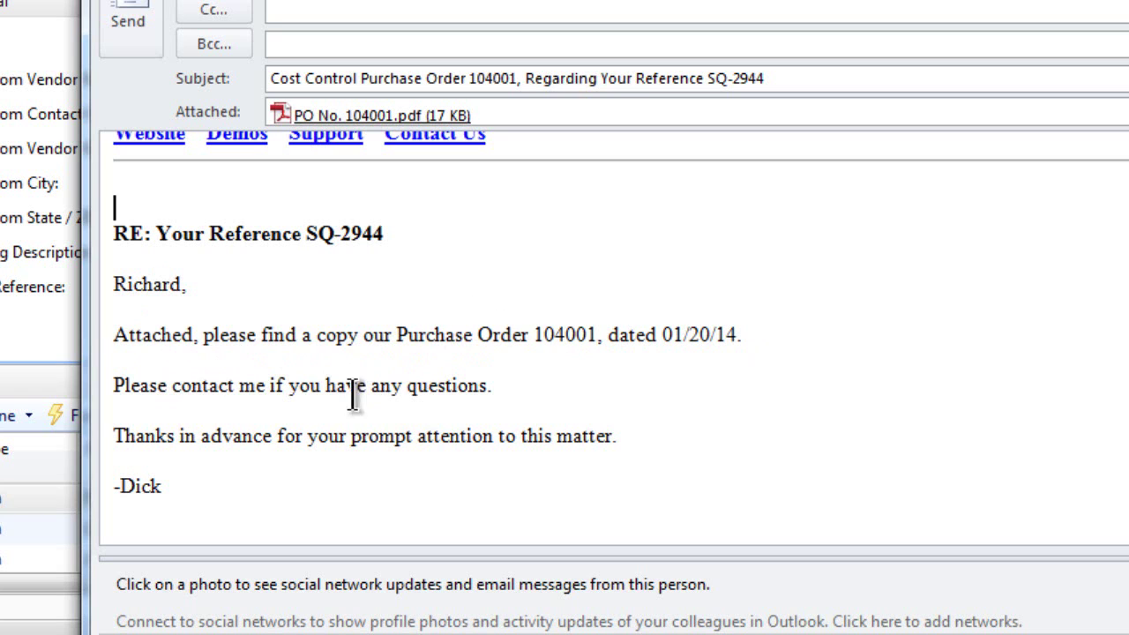
pyautogui.scroll(-1, 296, 428)
pyautogui.scroll(-1, 280, 397)
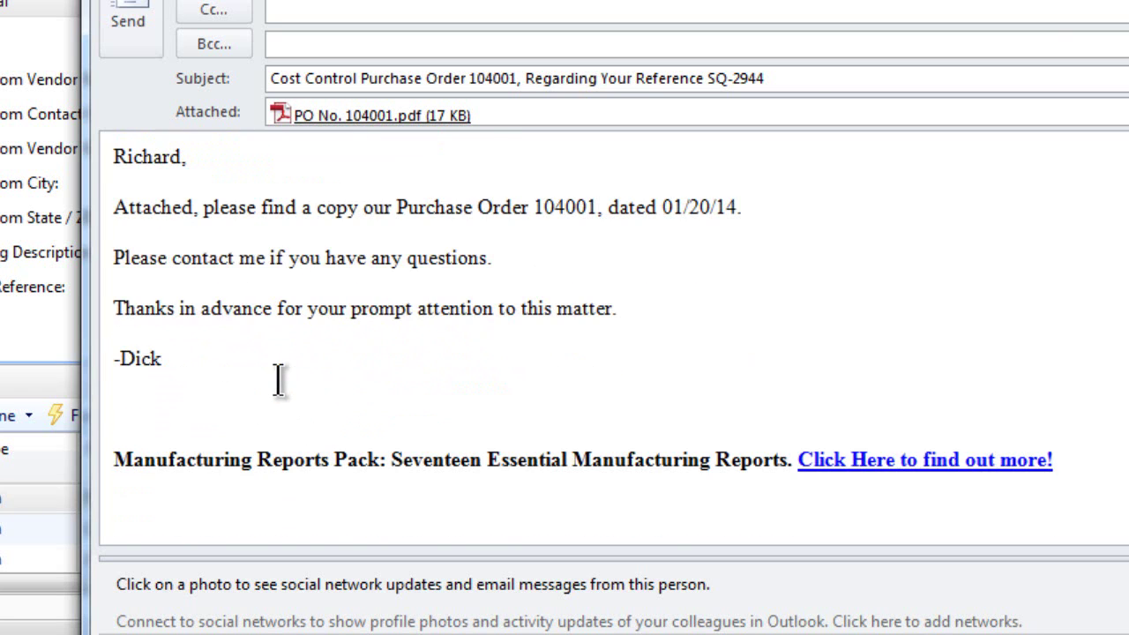
pyautogui.scroll(-1, 239, 331)
pyautogui.scroll(-1, 176, 322)
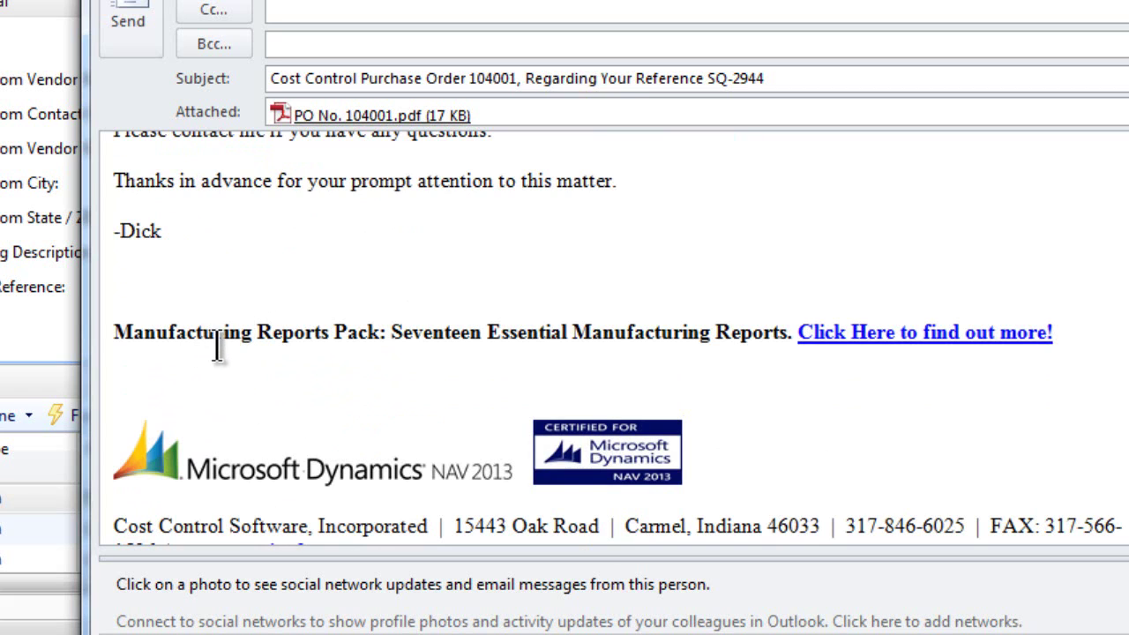
pyautogui.scroll(-1, 265, 362)
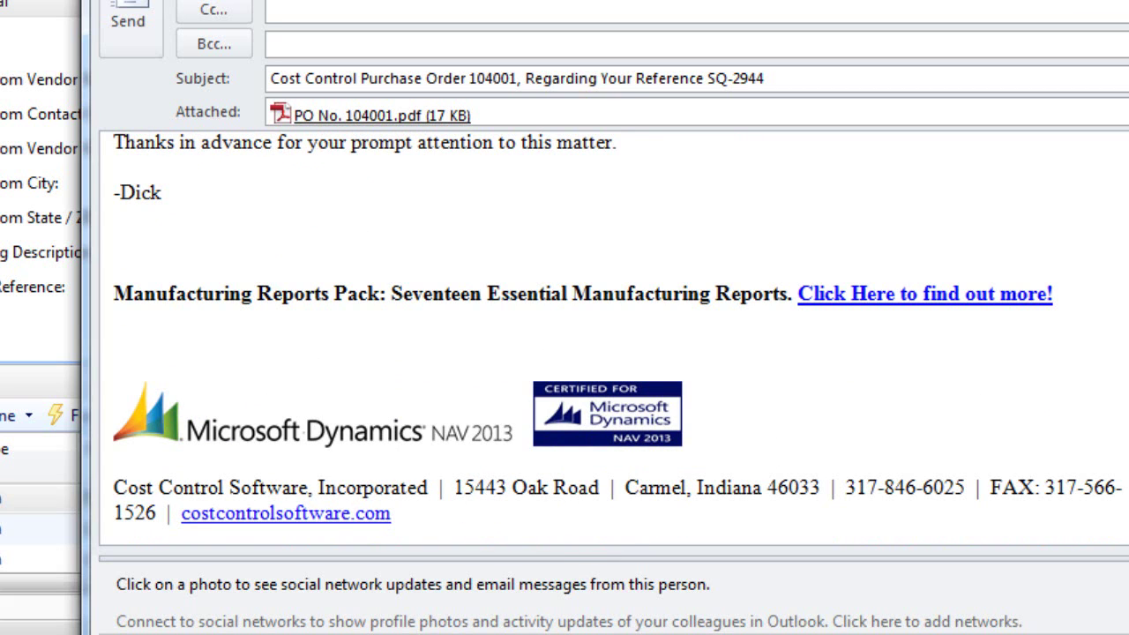
# - Open the attached PO No. 104001.pdf from the email
pyautogui.scroll(5, 614, 338)
pyautogui.scroll(3, 614, 337)
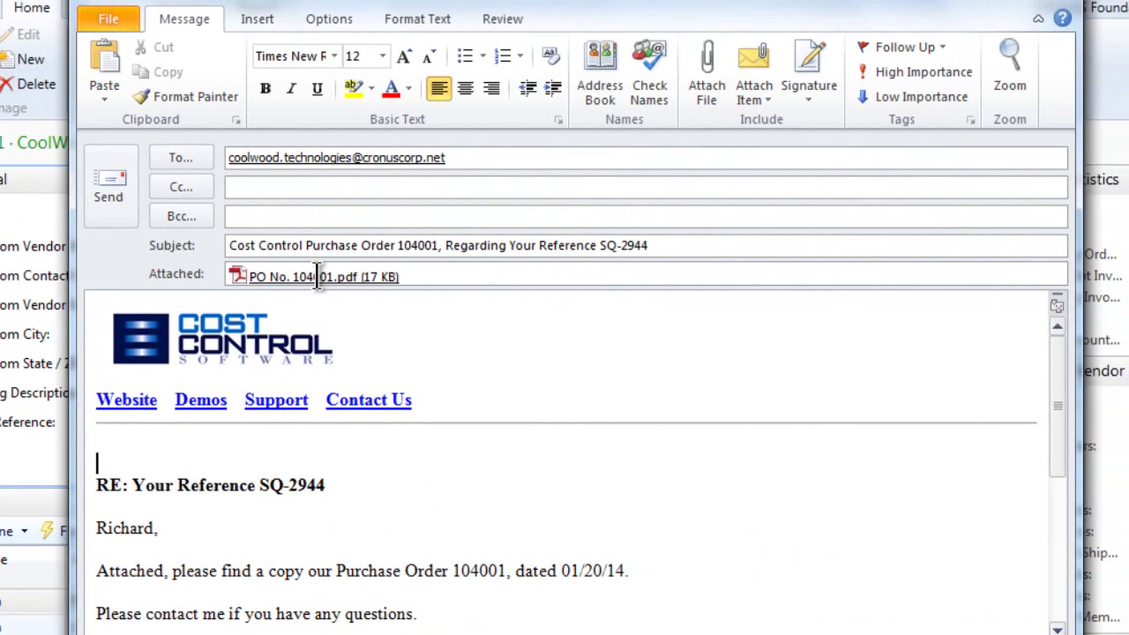
pyautogui.click(318, 277)
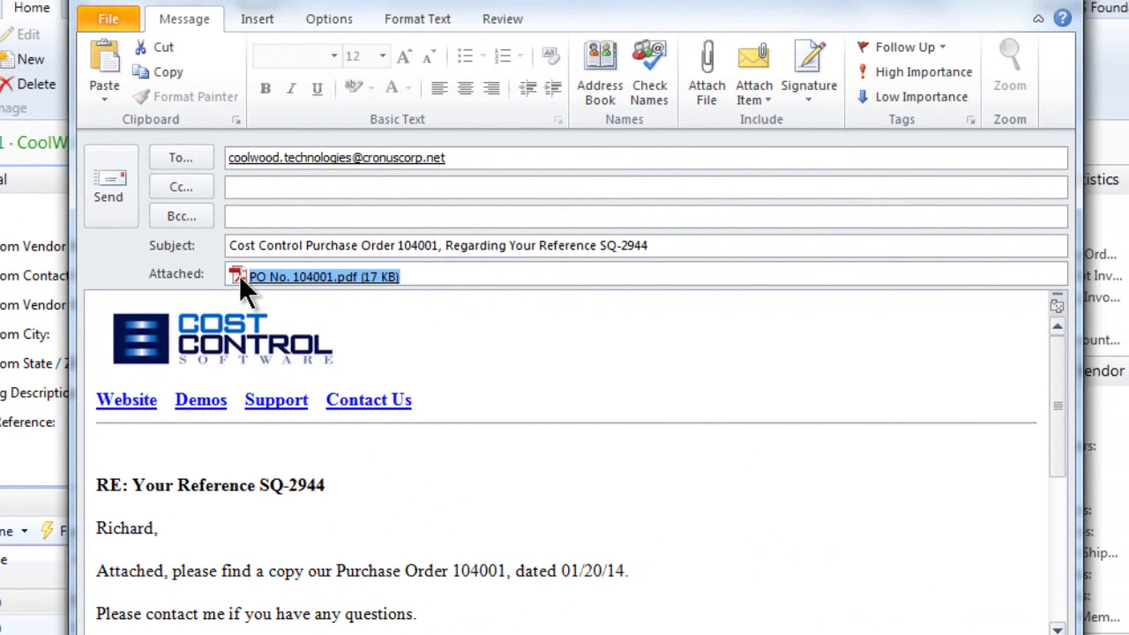
pyautogui.rightClick(248, 282)
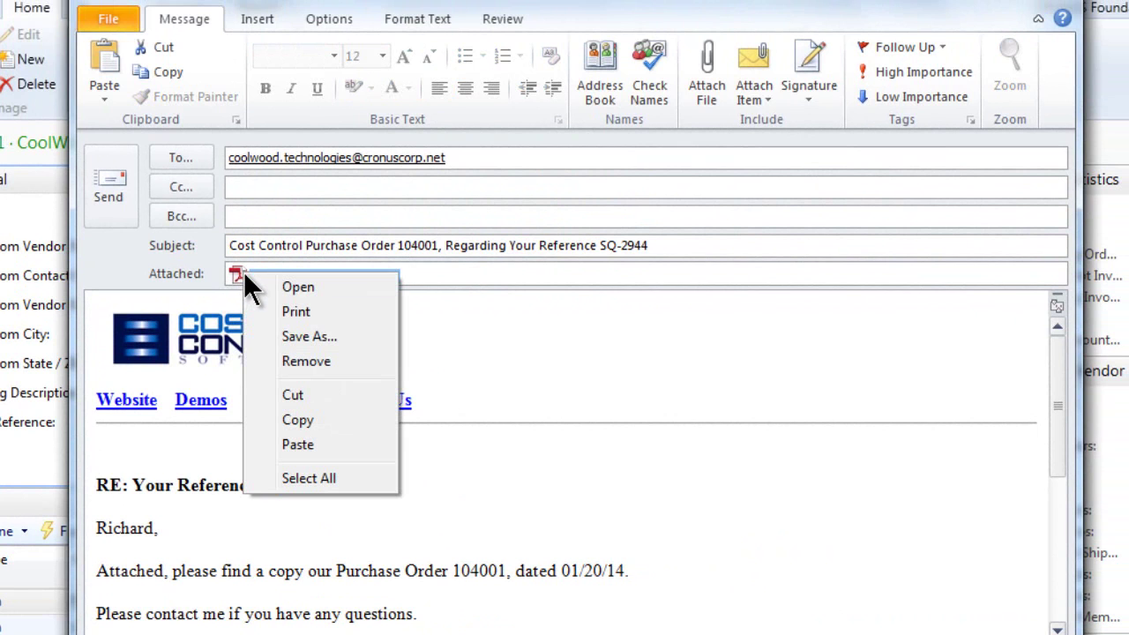
pyautogui.click(300, 287)
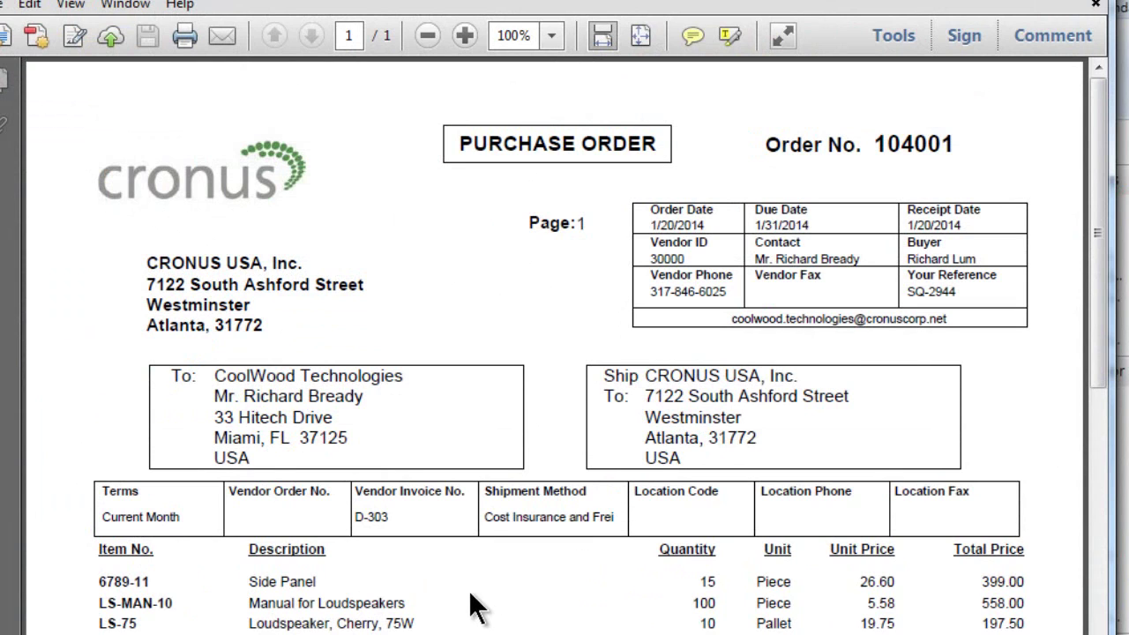
pyautogui.scroll(-1, 498, 631)
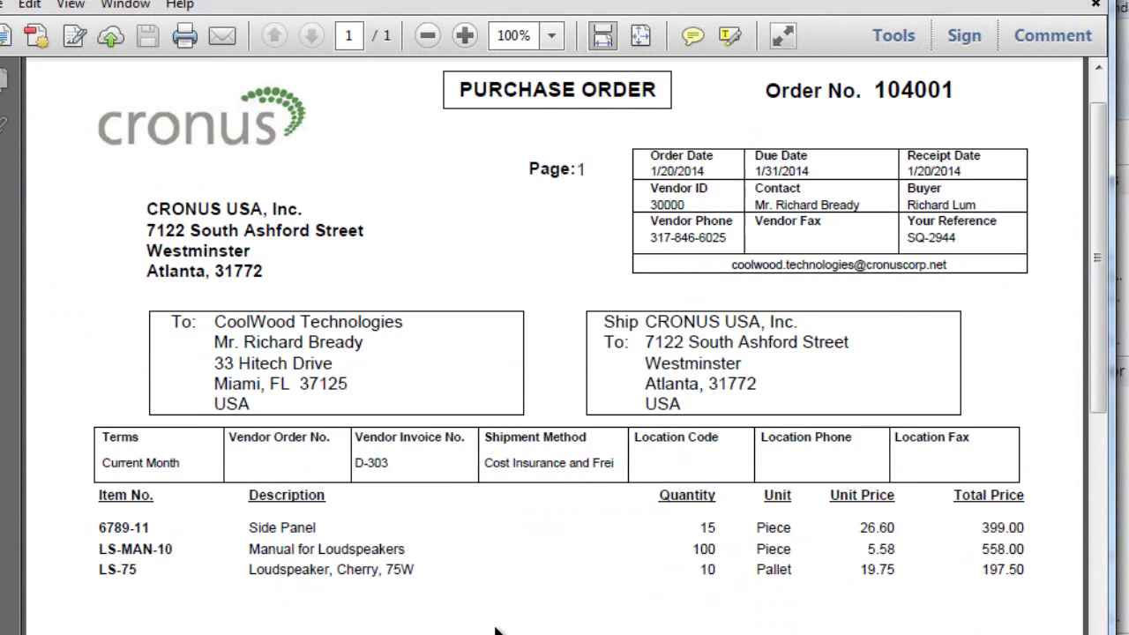
pyautogui.scroll(-1, 499, 631)
pyautogui.scroll(-1, 499, 630)
pyautogui.scroll(3, 499, 631)
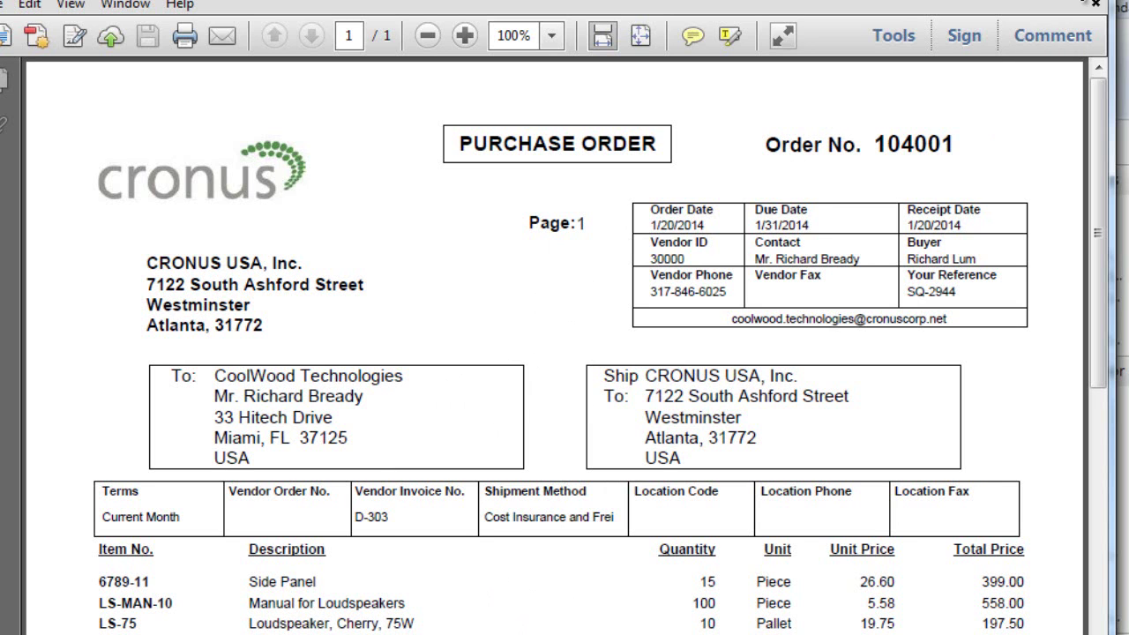
# - Close the PDF preview and the Outlook draft without saving it
pyautogui.click(1094, 4)
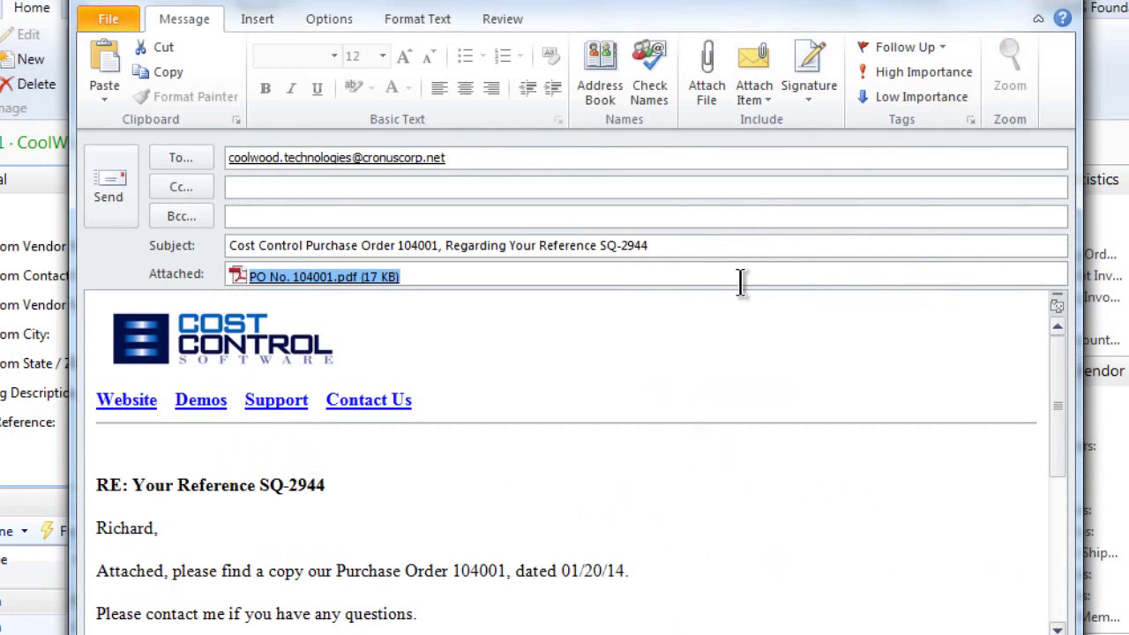
pyautogui.click(1050, 7)
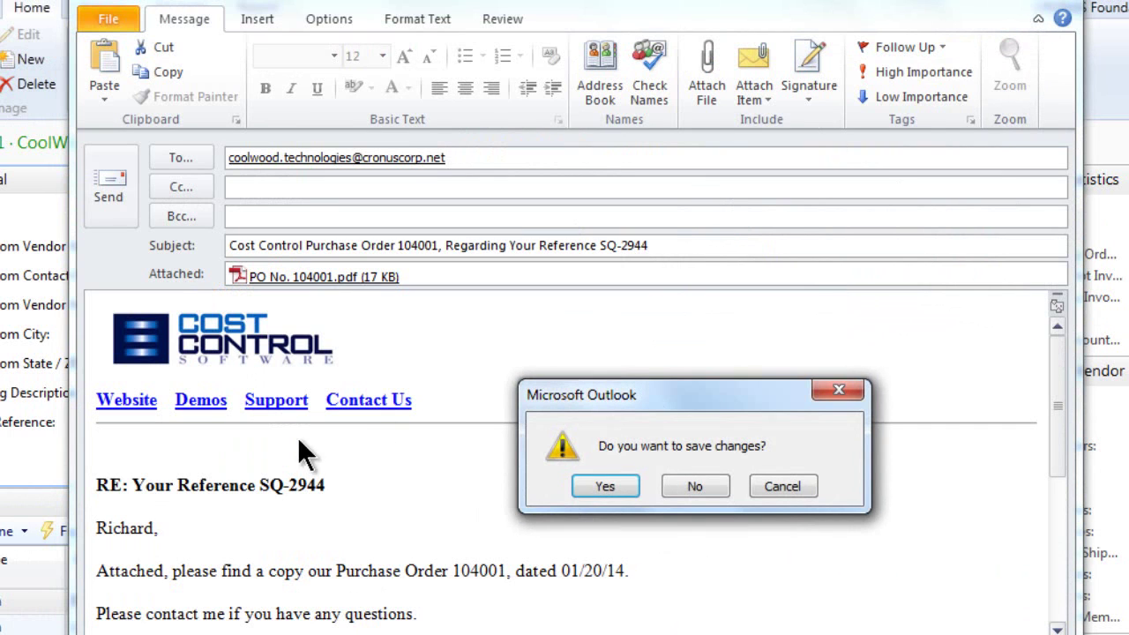
pyautogui.click(693, 485)
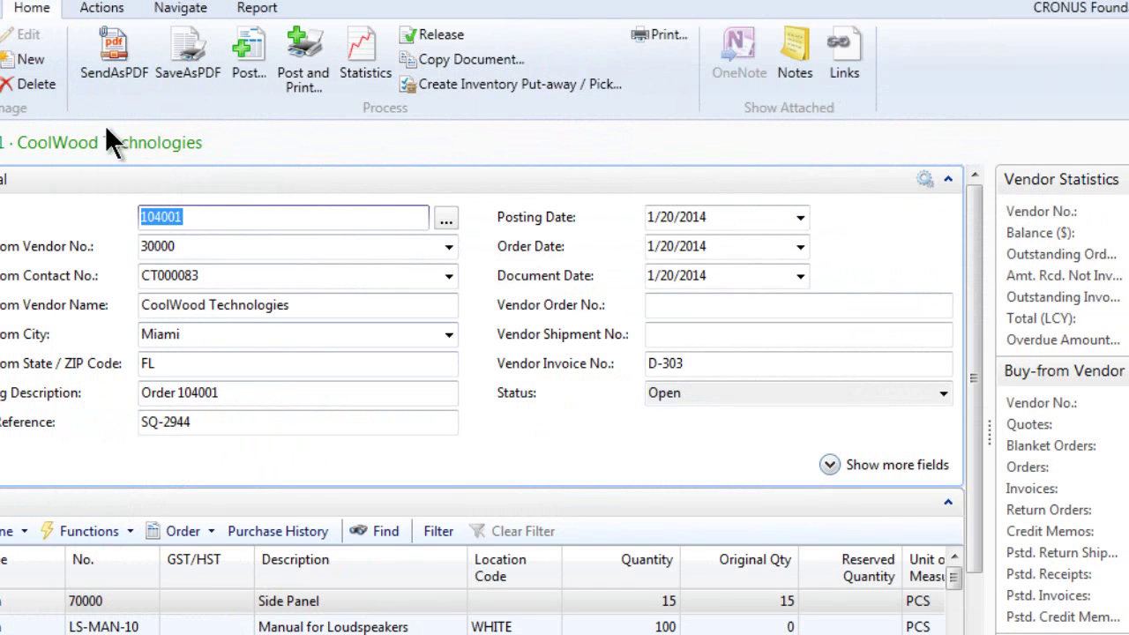